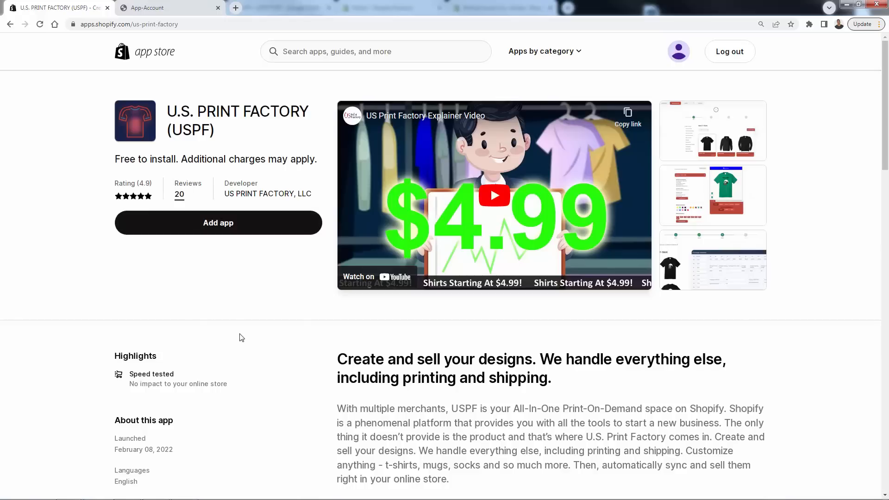
# - Switch to the US Print Factory dashboard and review its revenue chart and the revenue, profit, order and unit summaries
pyautogui.click(168, 8)
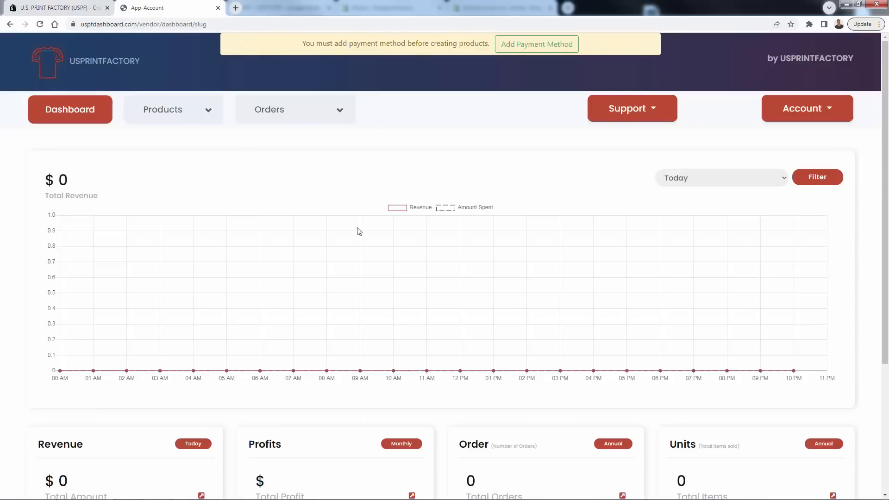
pyautogui.scroll(-4, 356, 232)
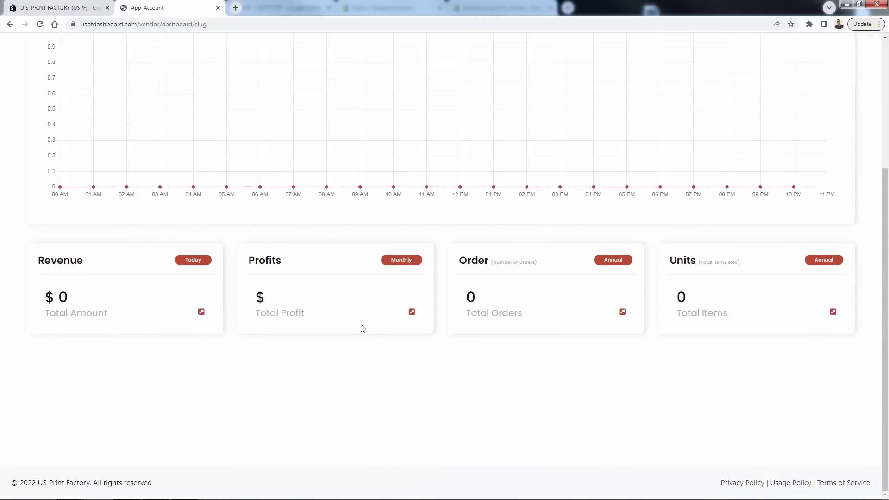
pyautogui.scroll(4, 362, 332)
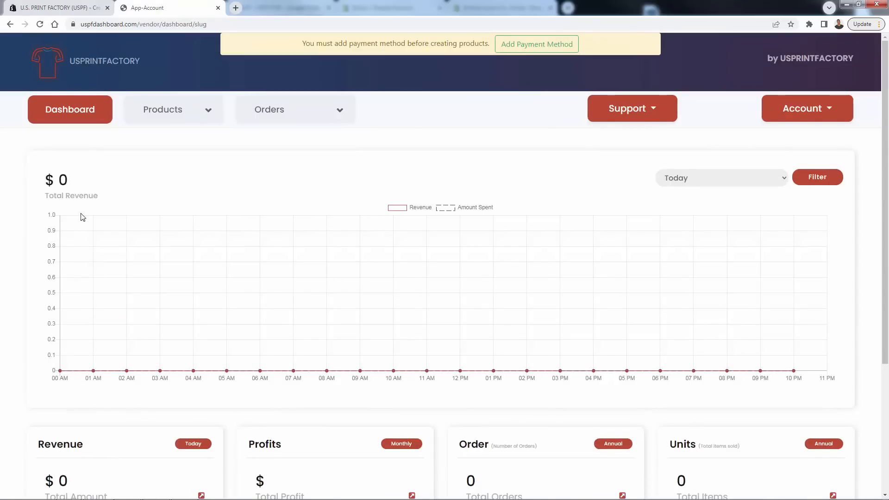
pyautogui.scroll(-2, 81, 217)
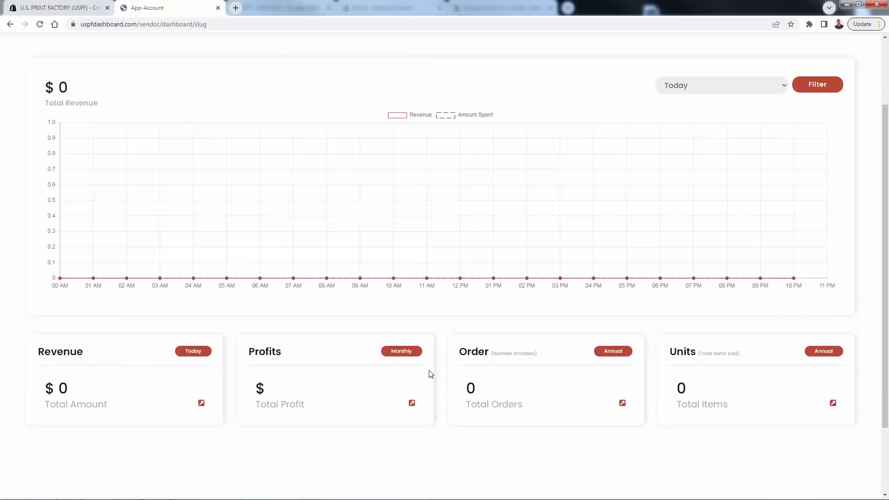
pyautogui.scroll(2, 336, 384)
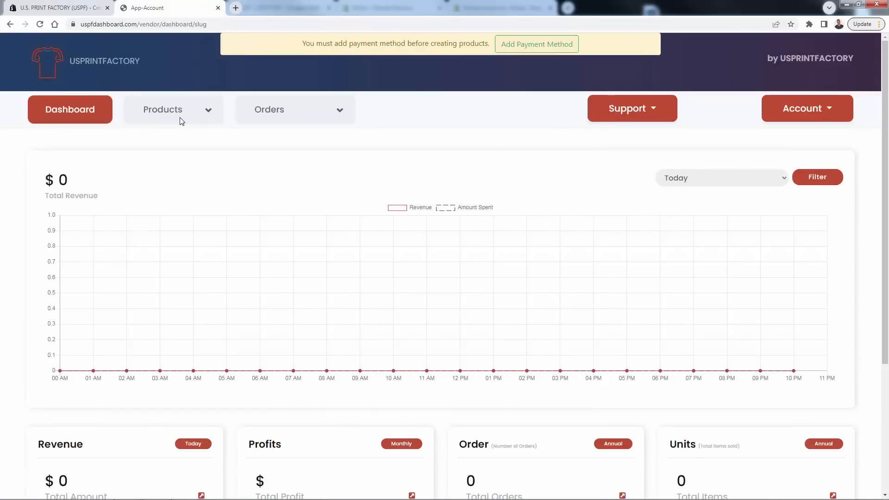
# - Open the product creation page and bring up its product catalog
pyautogui.click(210, 115)
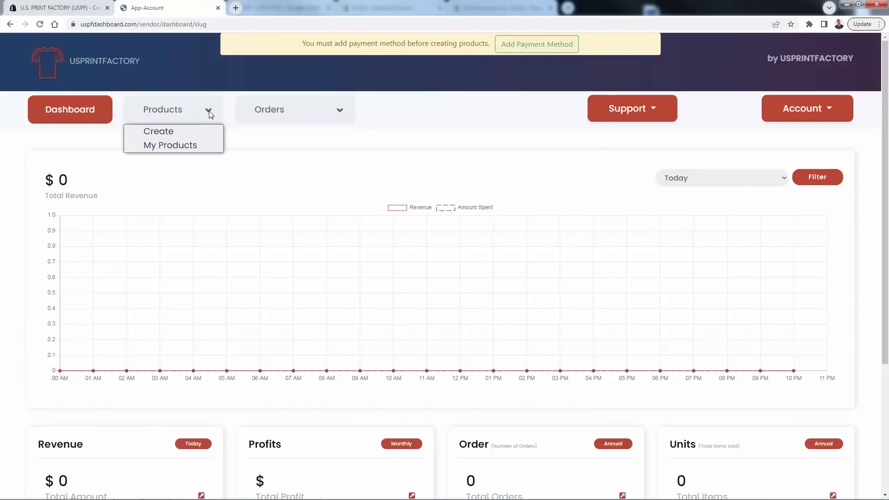
pyautogui.click(179, 133)
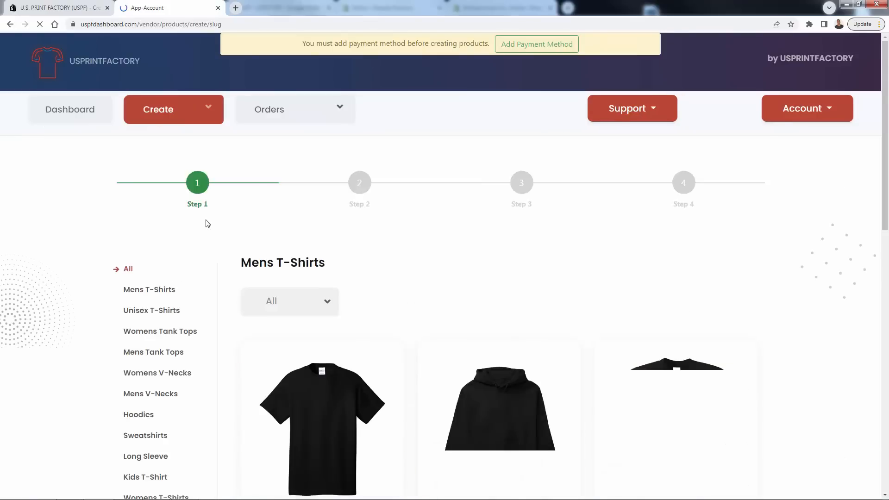
pyautogui.scroll(-3, 207, 223)
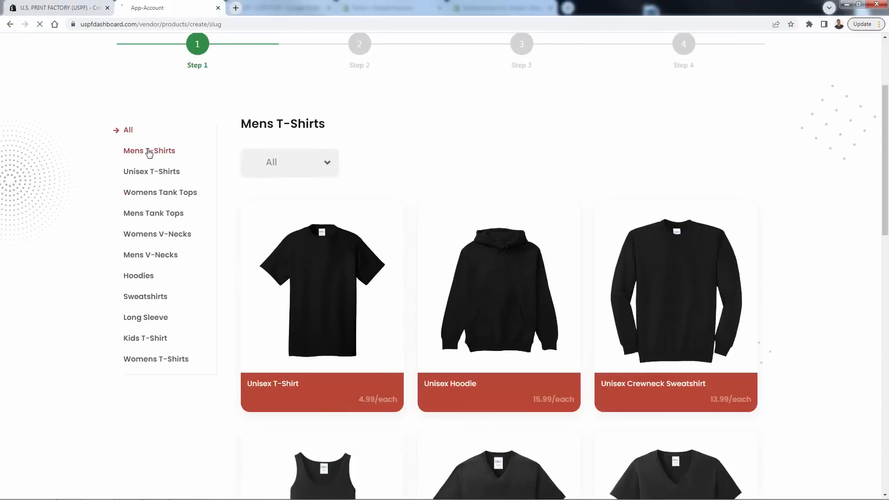
# - Browse the catalog categories, including Mens T-Shirts, Unisex T-Shirts, Womens Tank Tops, Kids T-Shirt and Hoodies, to compare base prices
pyautogui.click(149, 151)
pyautogui.click(151, 173)
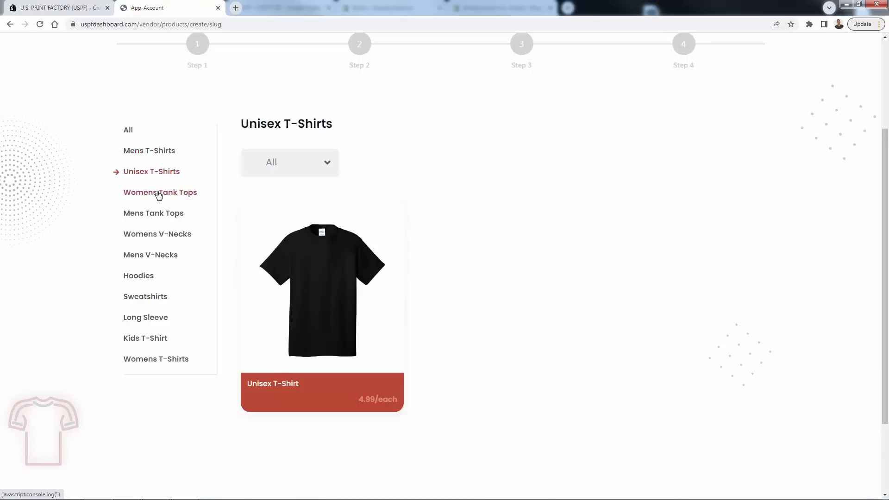
pyautogui.click(160, 192)
pyautogui.click(162, 153)
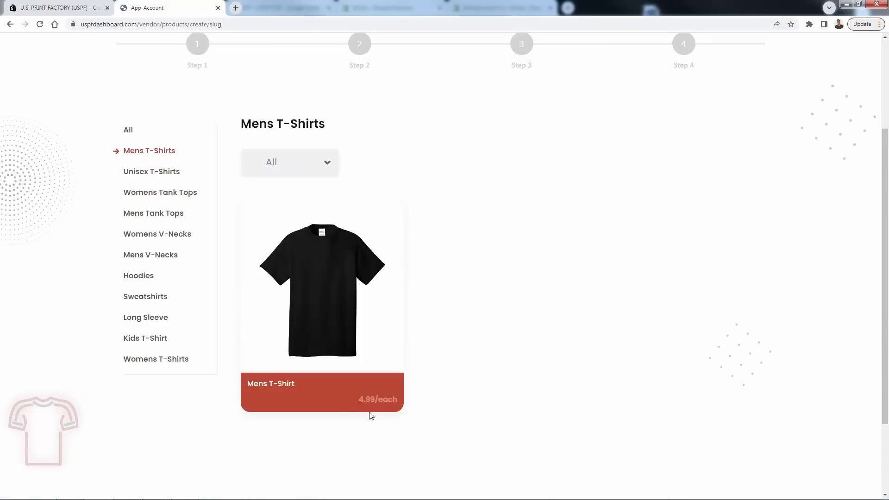
pyautogui.click(153, 194)
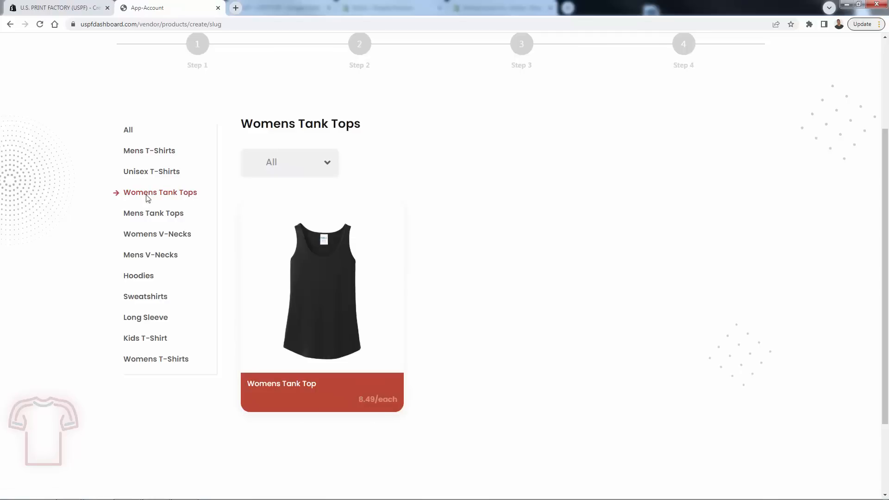
pyautogui.click(154, 175)
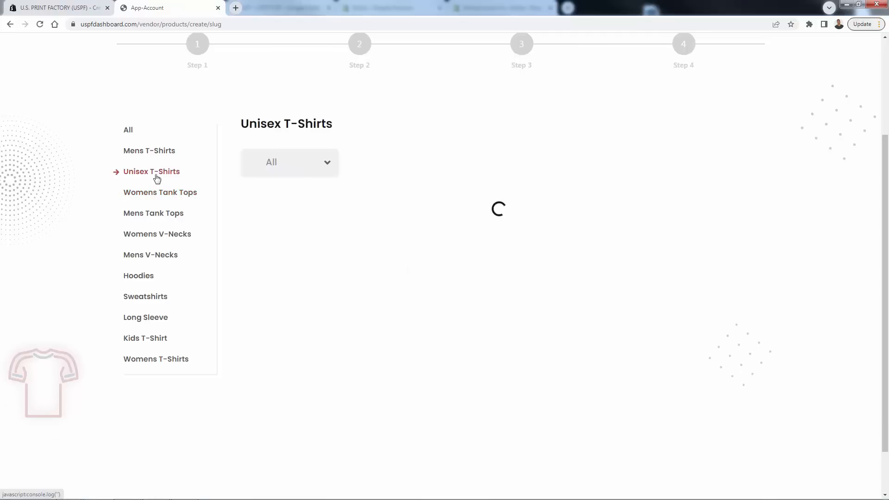
pyautogui.click(153, 360)
pyautogui.click(141, 342)
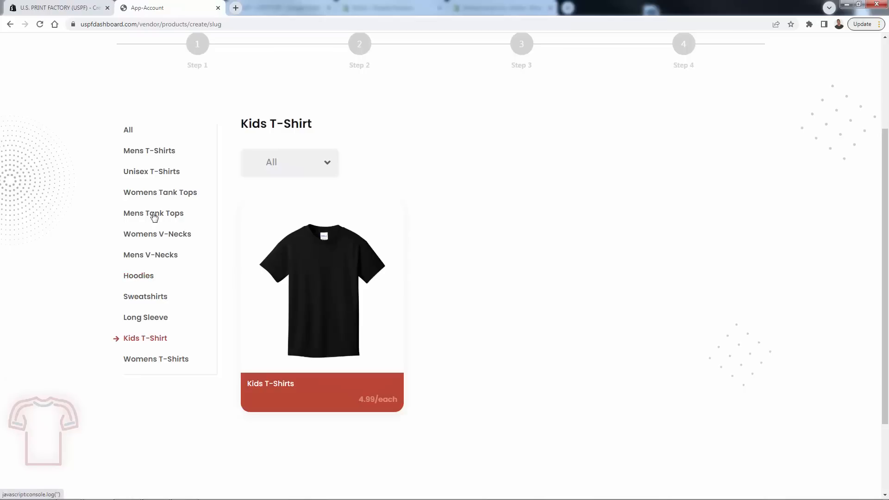
pyautogui.click(156, 194)
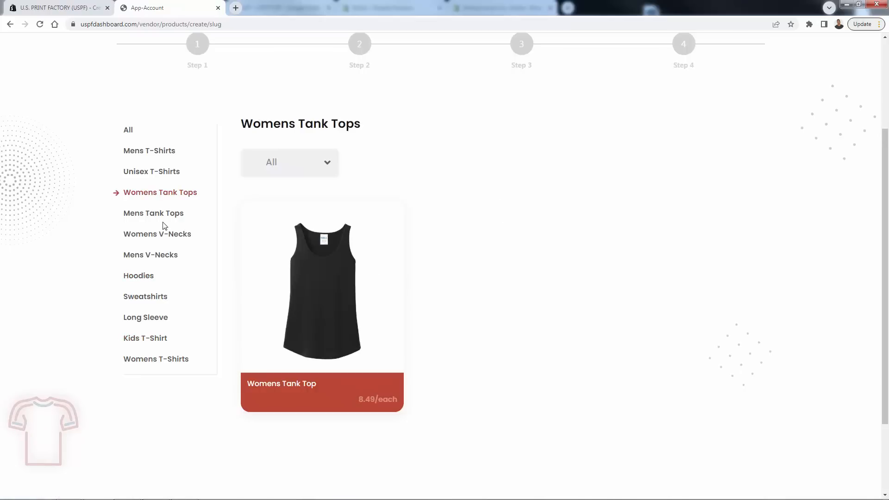
pyautogui.click(155, 214)
pyautogui.click(149, 277)
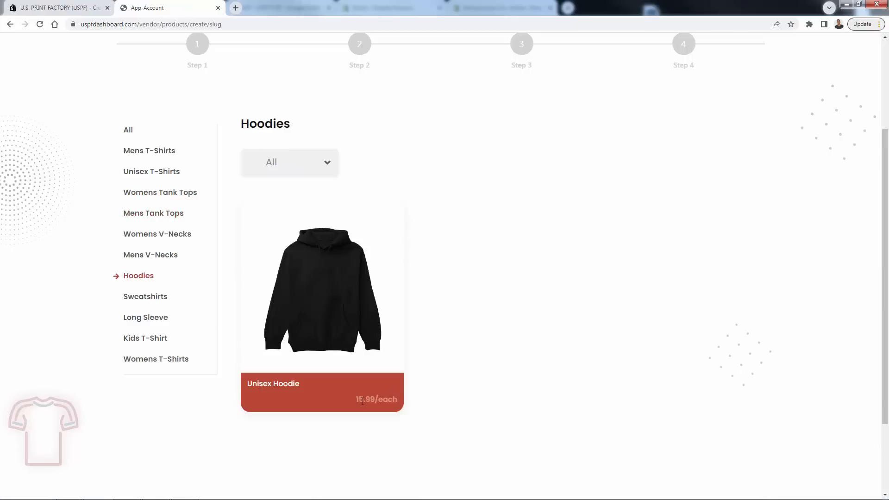
pyautogui.click(161, 195)
pyautogui.scroll(3, 163, 283)
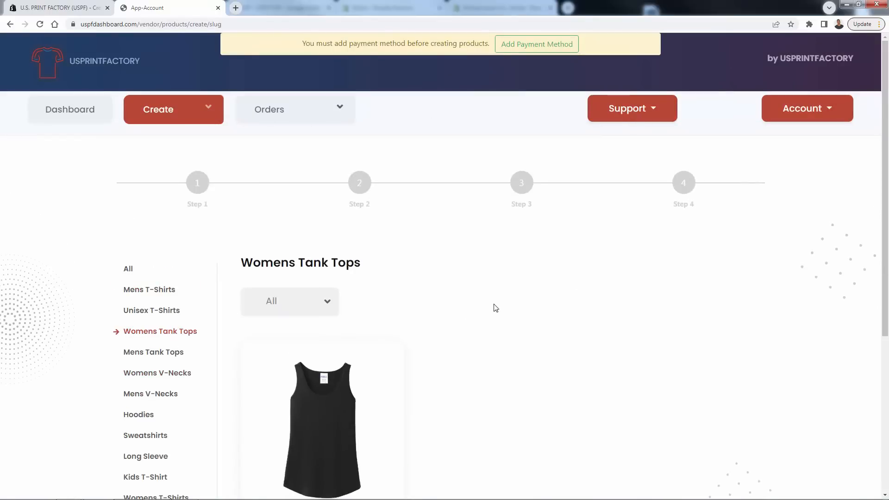
# - Select the Unisex Hoodie from the full catalog and start its design
pyautogui.scroll(-3, 495, 308)
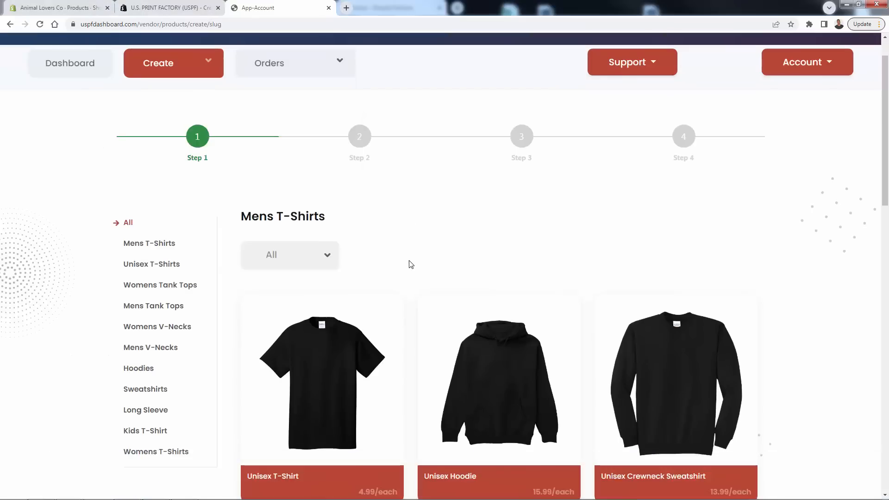
pyautogui.scroll(-3, 477, 359)
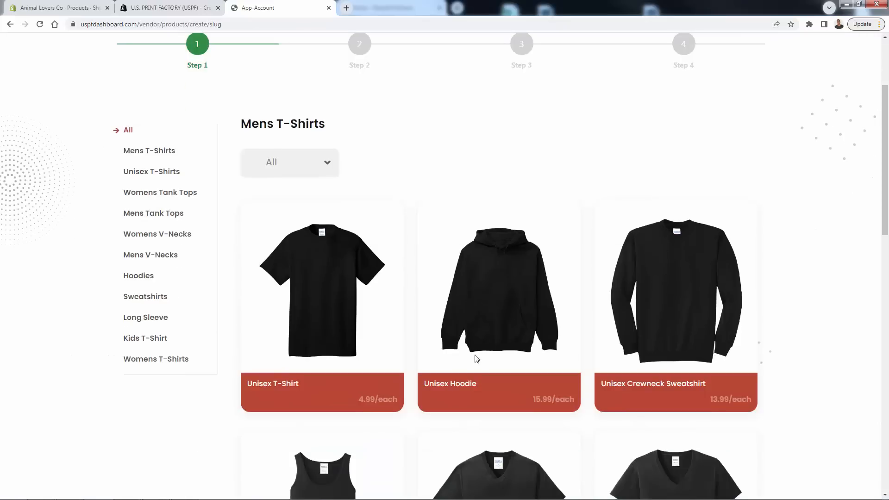
pyautogui.click(515, 398)
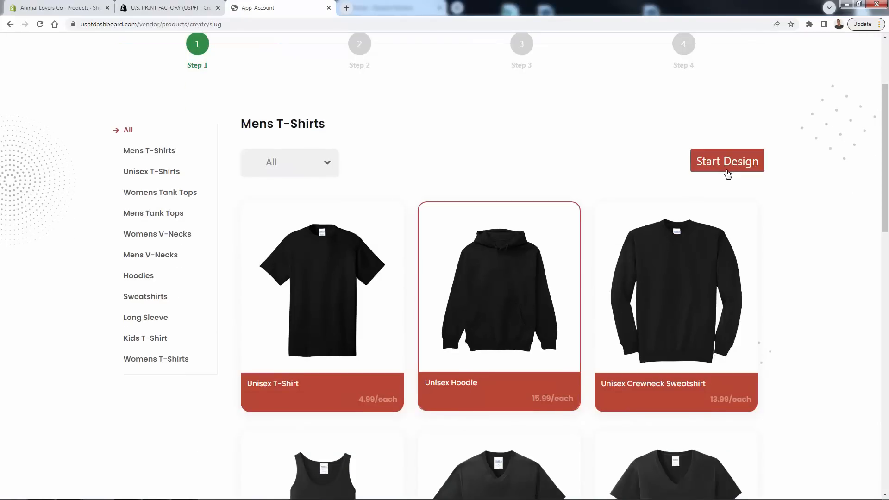
pyautogui.click(727, 174)
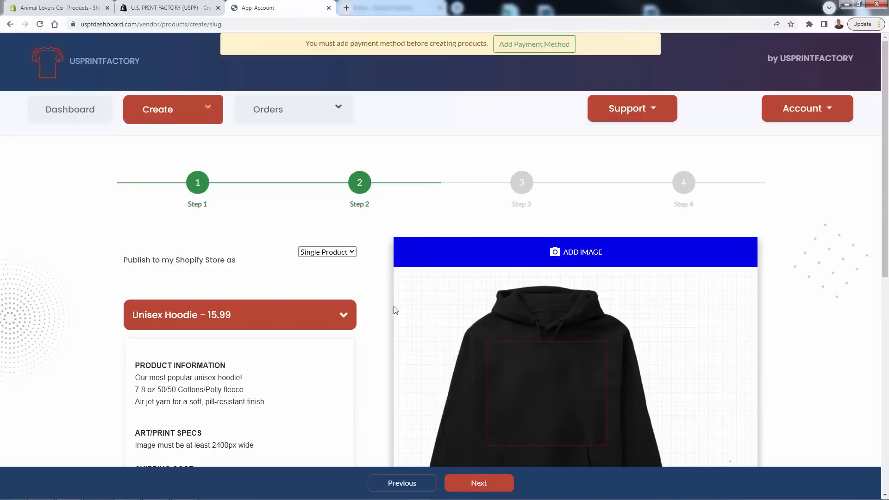
# - Review the hoodie's product information, art and print specs, and shipping costs
pyautogui.scroll(-1, 383, 323)
pyautogui.scroll(-1, 359, 245)
pyautogui.scroll(-1, 361, 246)
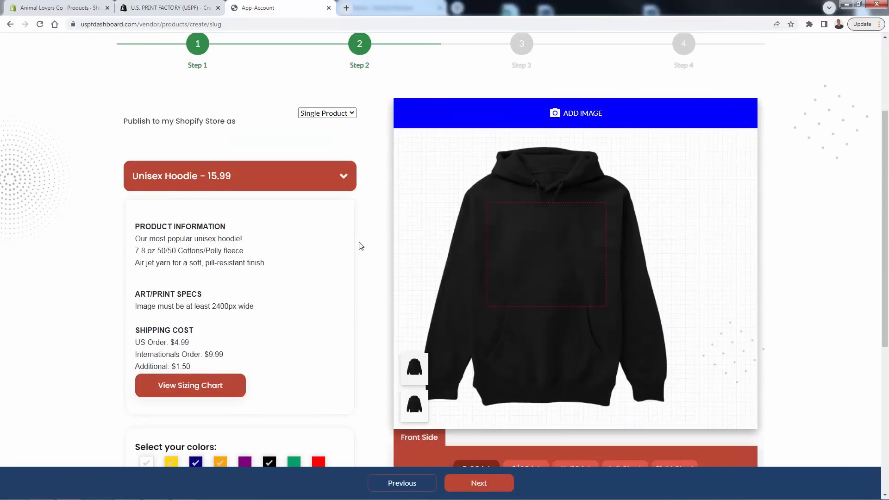
pyautogui.scroll(-1, 337, 199)
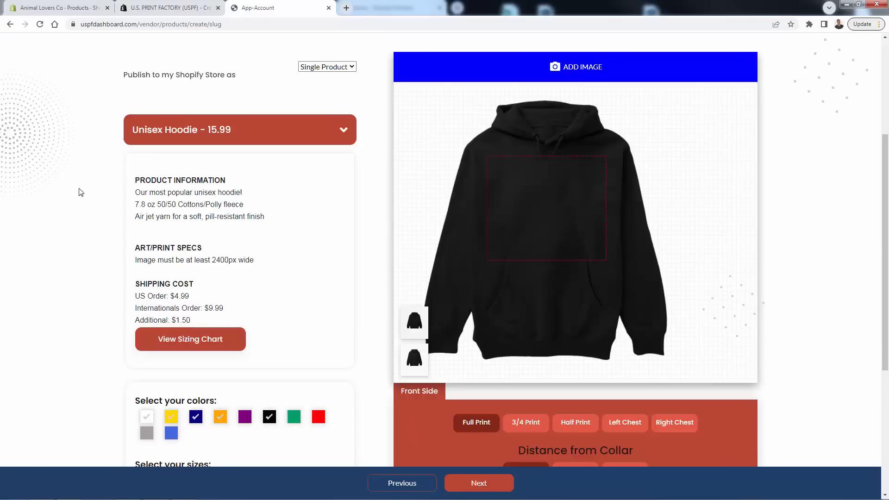
pyautogui.moveTo(134, 179); pyautogui.dragTo(249, 278)
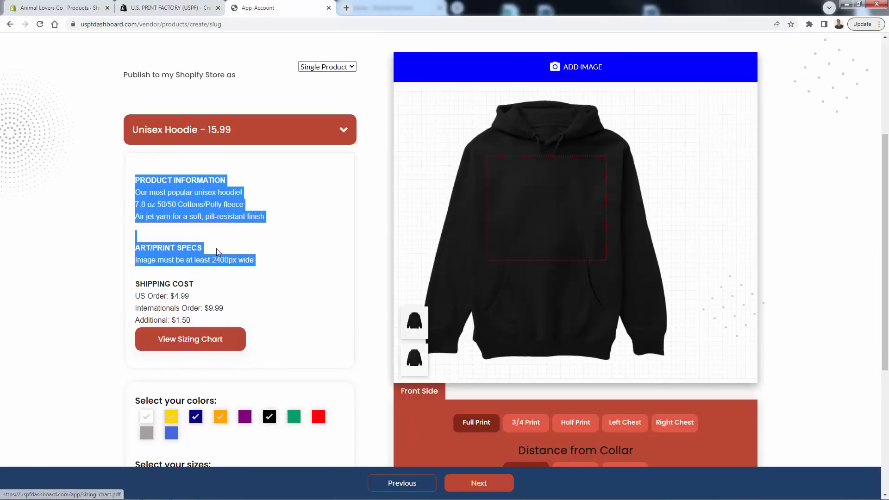
# - Limit the hoodie's colors to black only, deselecting white, yellow, navy and orange
pyautogui.scroll(-4, 214, 250)
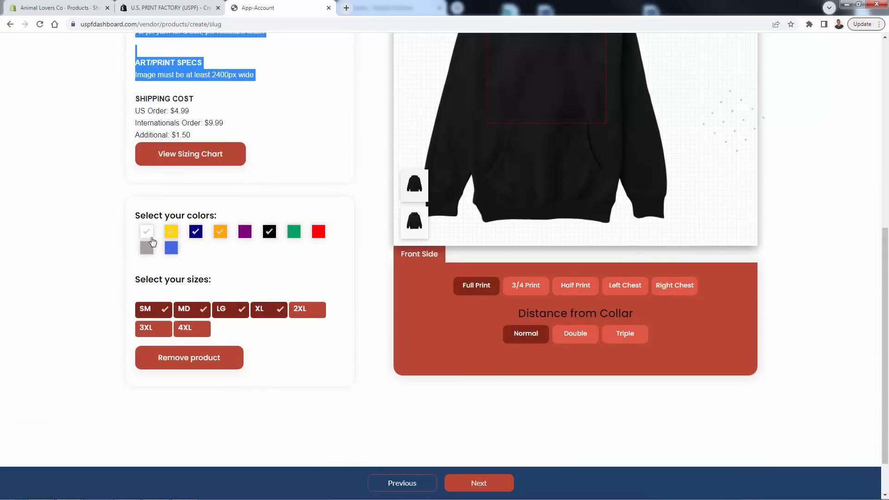
pyautogui.click(147, 234)
pyautogui.click(168, 234)
pyautogui.click(194, 235)
pyautogui.click(220, 231)
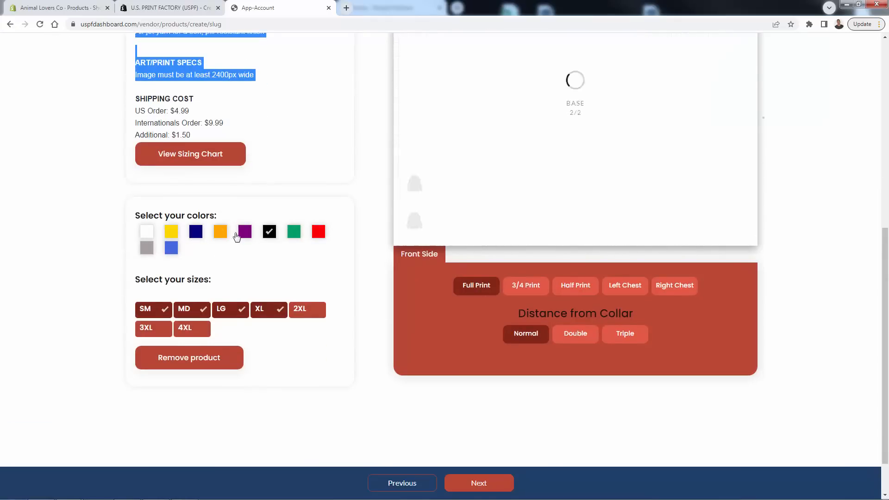
pyautogui.click(244, 232)
pyautogui.click(270, 231)
pyautogui.scroll(1, 309, 276)
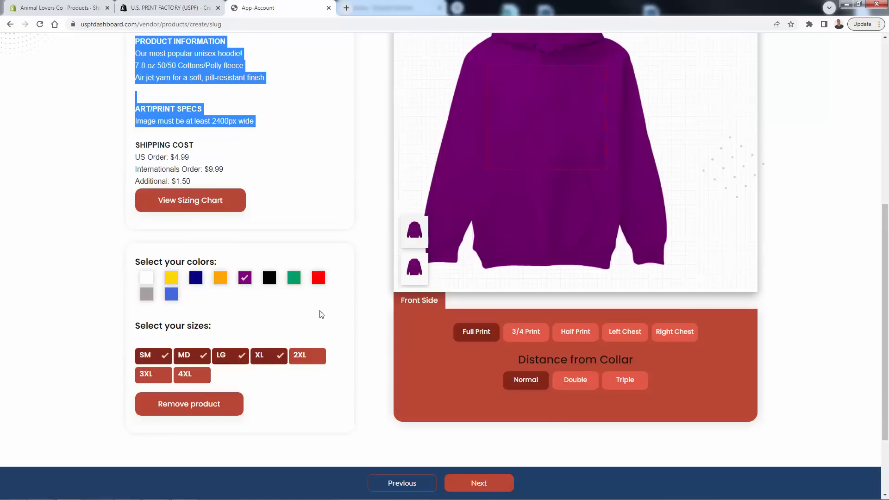
pyautogui.scroll(1, 524, 230)
pyautogui.scroll(-1, 292, 328)
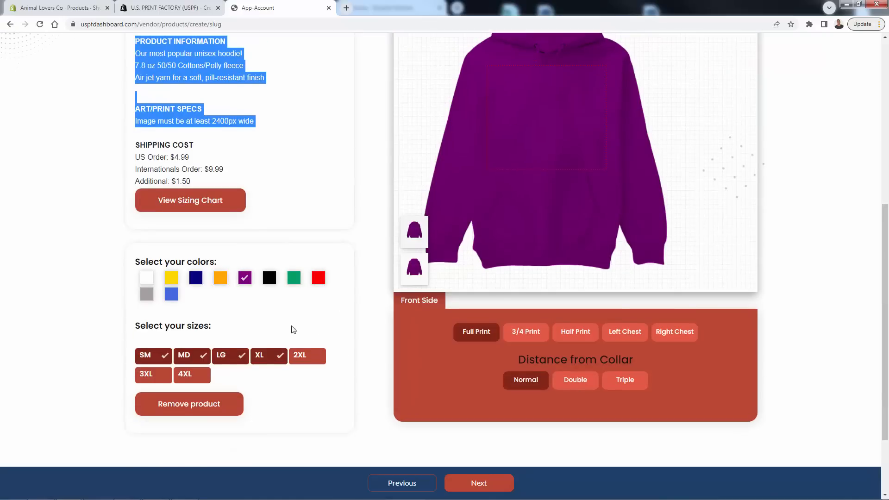
pyautogui.click(268, 281)
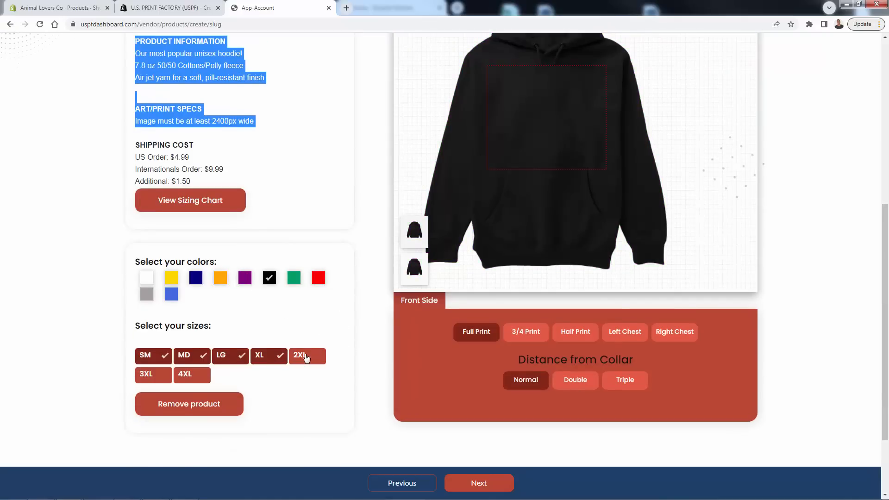
# - Add the sizes 2XL, 3XL and 4XL to the hoodie's size selection
pyautogui.click(303, 357)
pyautogui.click(149, 374)
pyautogui.click(187, 374)
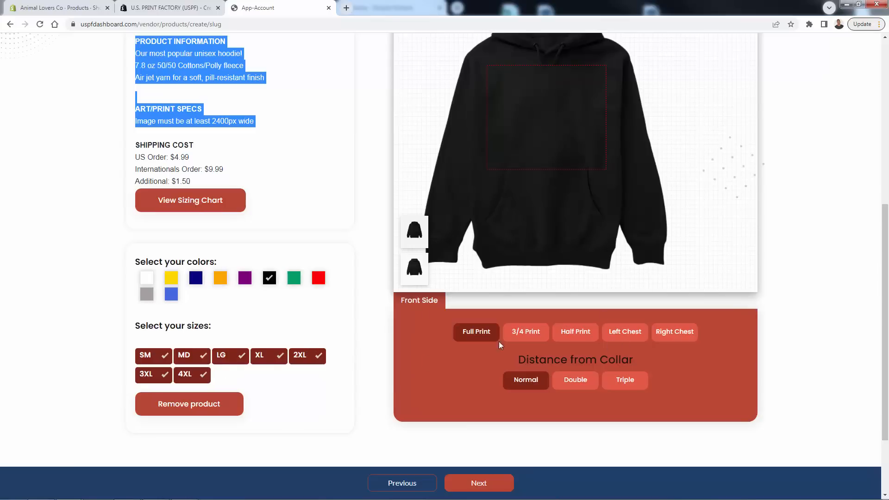
# - Collapse the Unisex Hoodie details section and expand it again
pyautogui.scroll(5, 498, 341)
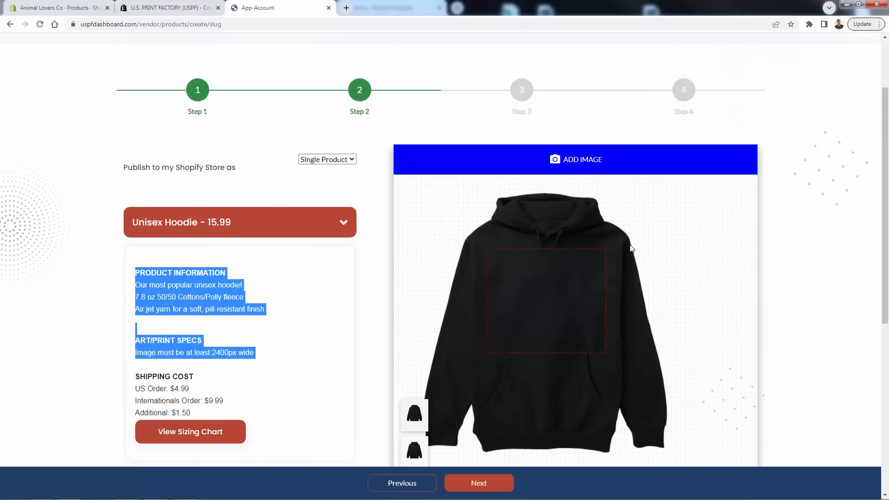
pyautogui.scroll(-1, 631, 248)
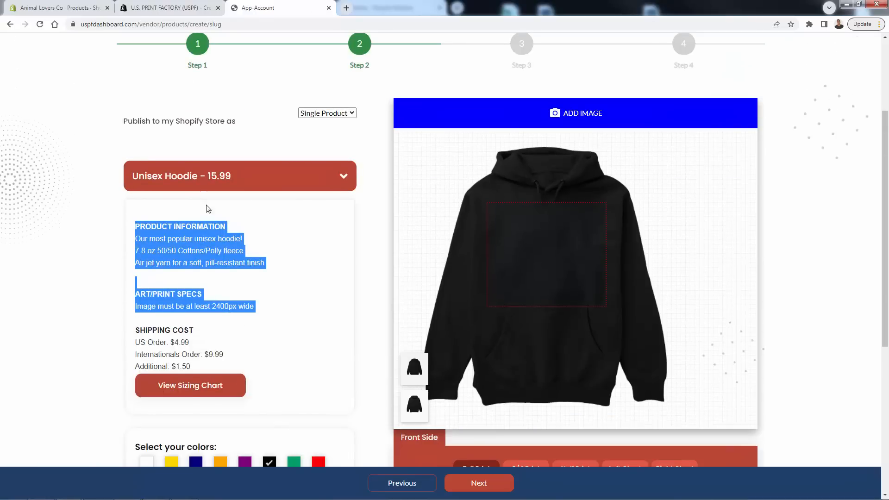
pyautogui.click(209, 176)
pyautogui.scroll(7, 238, 190)
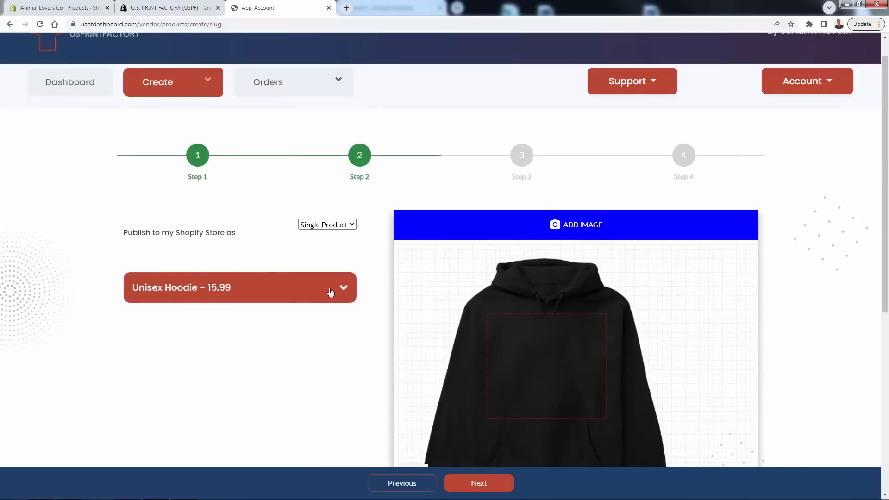
pyautogui.click(330, 292)
pyautogui.click(822, 317)
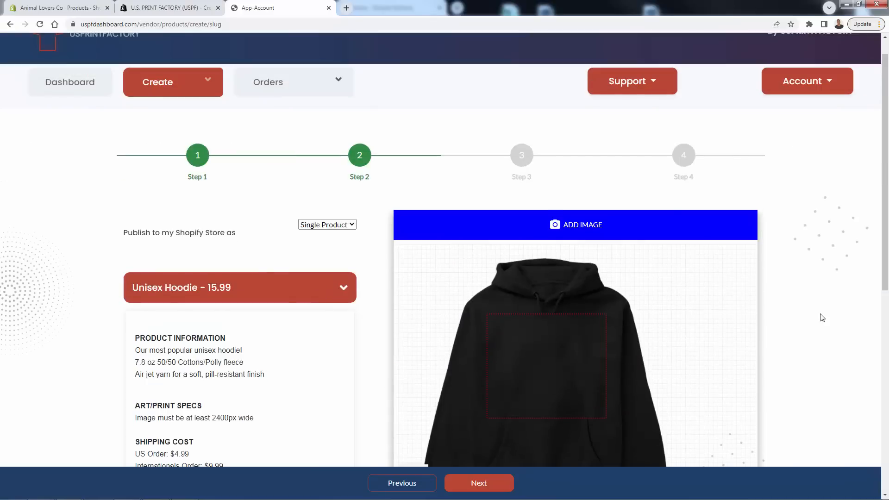
# - Add the orange yin-yang paw print image from the Artwork Library to the front of the hoodie
pyautogui.scroll(-2, 727, 303)
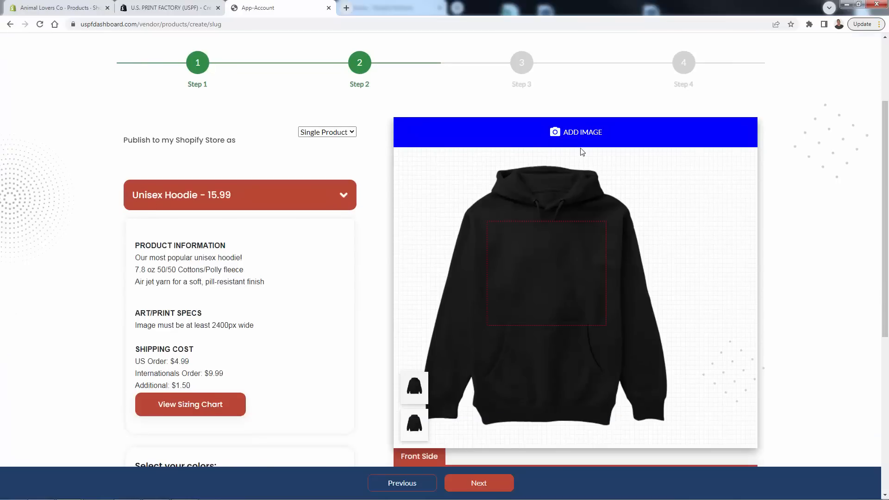
pyautogui.click(592, 139)
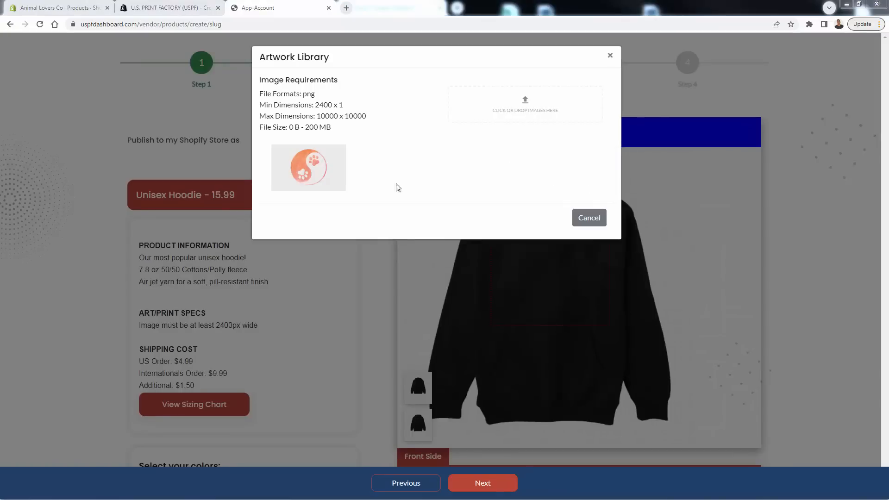
pyautogui.click(309, 178)
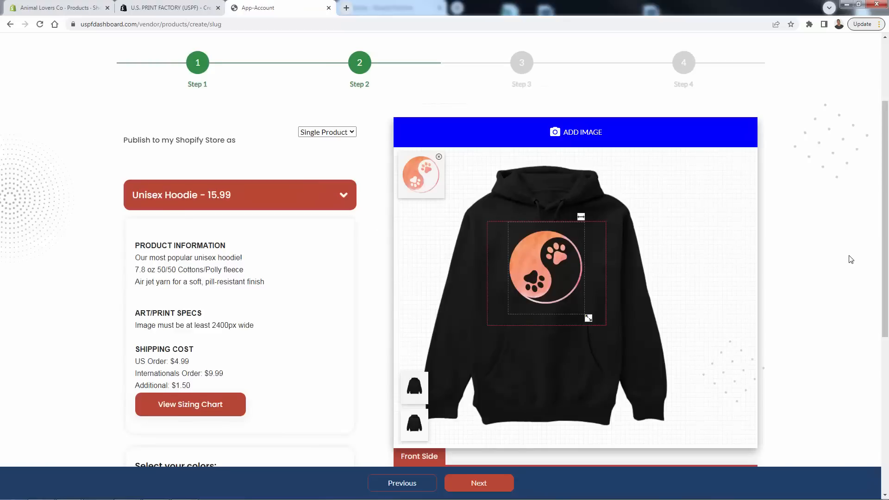
# - Try the 3/4 Print and Half Print sizes for the front artwork and return it to Full Print
pyautogui.scroll(-5, 851, 259)
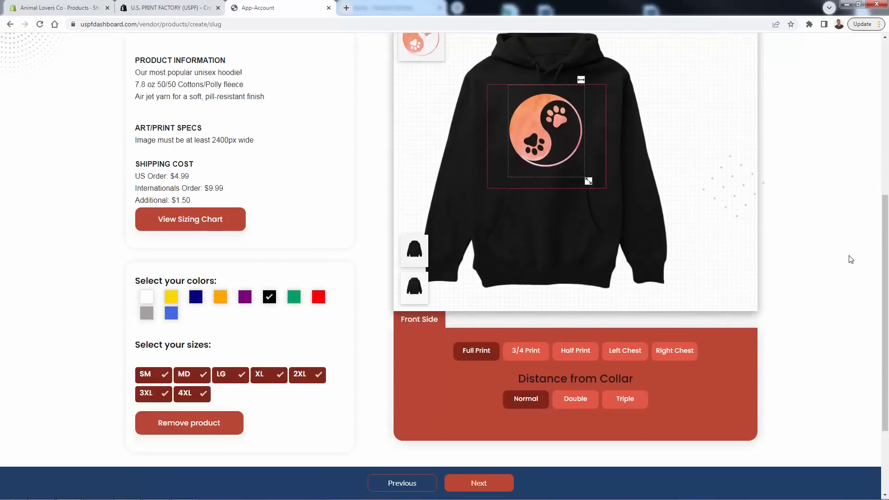
pyautogui.scroll(1, 805, 288)
pyautogui.click(528, 353)
pyautogui.click(579, 359)
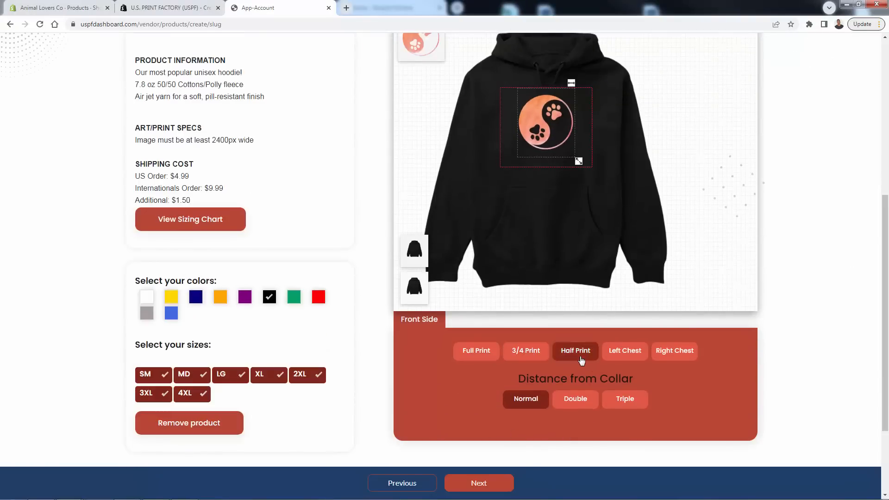
pyautogui.click(477, 360)
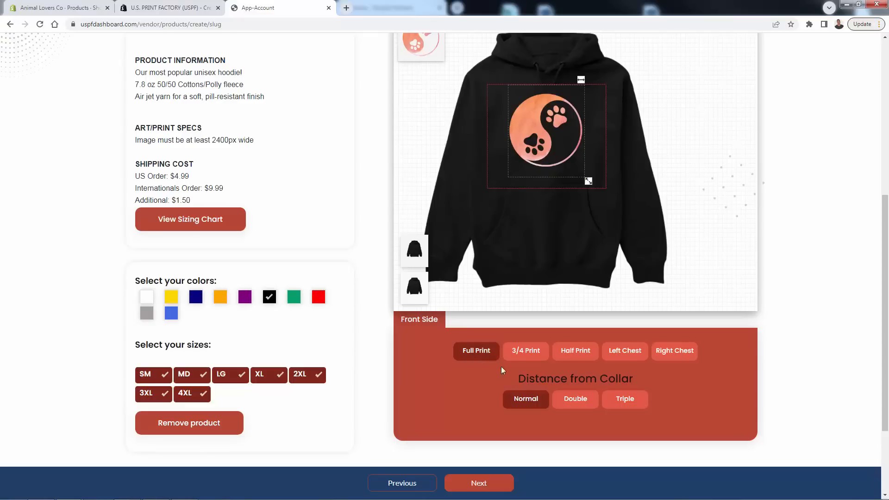
# - Try the Double and Triple distances from the collar for the artwork and return to Normal
pyautogui.click(576, 404)
pyautogui.click(628, 407)
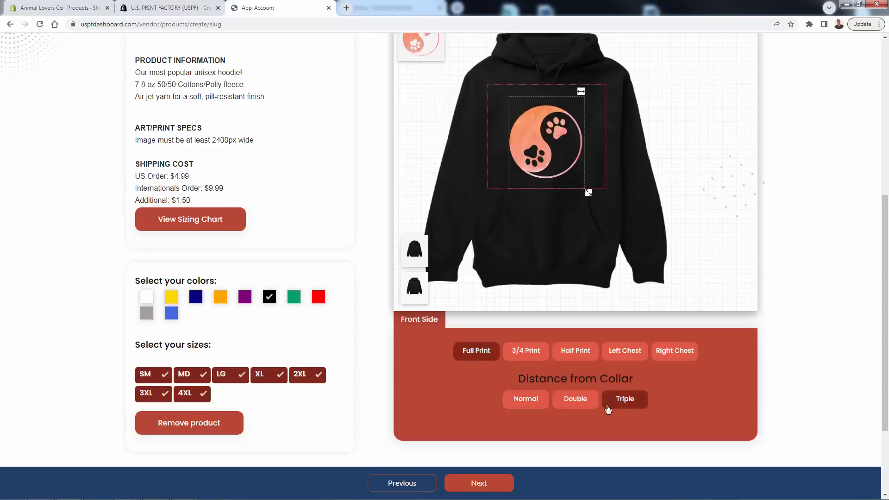
pyautogui.click(585, 407)
pyautogui.click(531, 407)
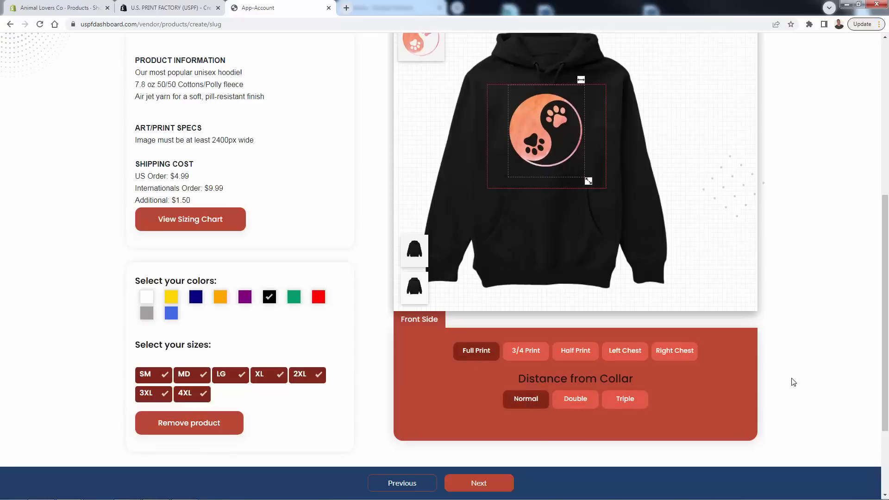
# - View the hoodie's back side, return to the front side and review the design and product settings
pyautogui.scroll(1, 808, 367)
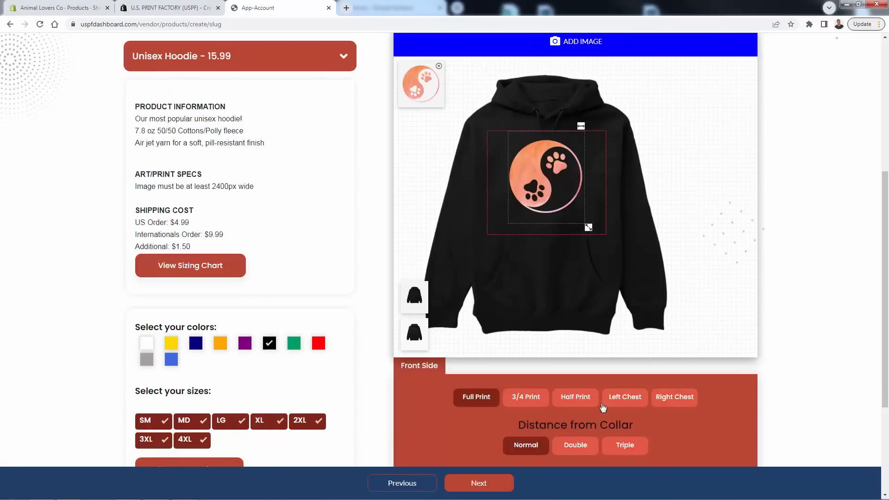
pyautogui.click(422, 334)
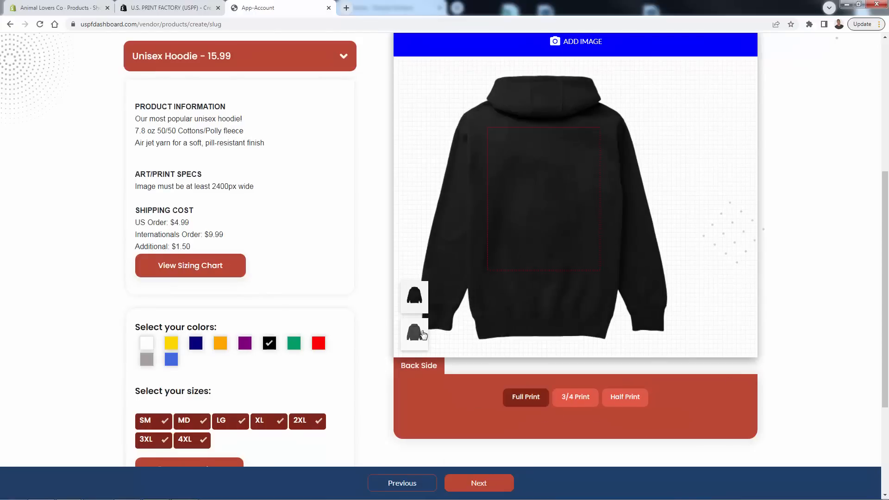
pyautogui.click(416, 303)
pyautogui.scroll(-2, 772, 261)
pyautogui.scroll(-2, 772, 262)
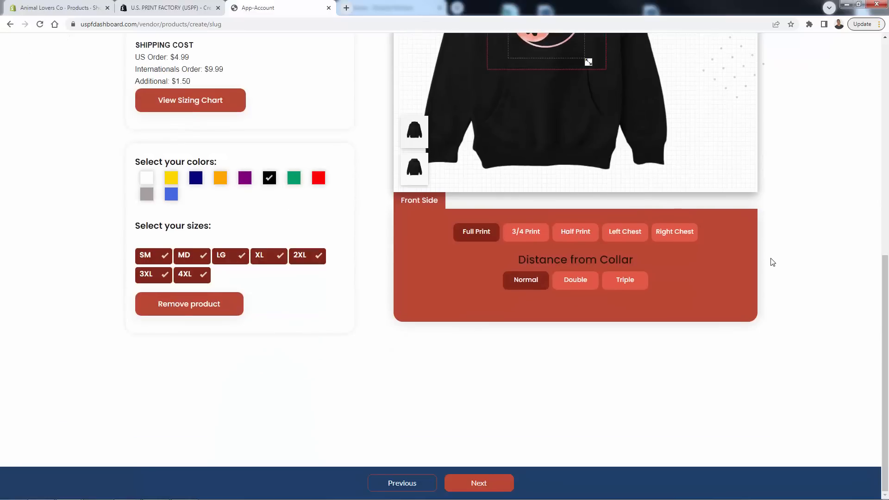
pyautogui.scroll(3, 768, 278)
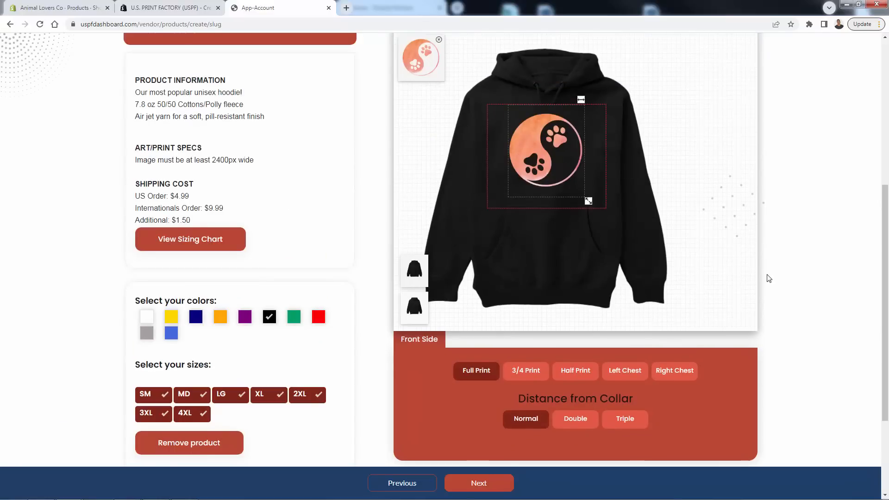
pyautogui.scroll(2, 768, 279)
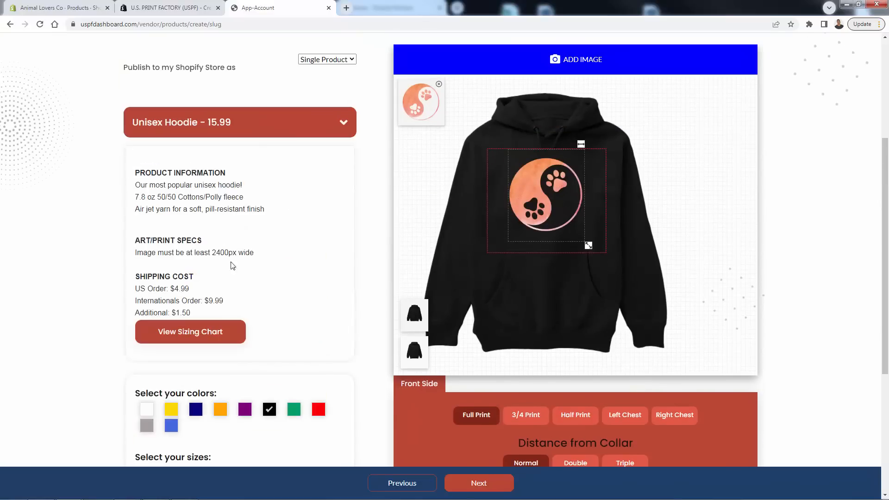
# - Accept the hoodie design and continue to the product details in step 3
pyautogui.scroll(-4, 267, 326)
pyautogui.click(479, 483)
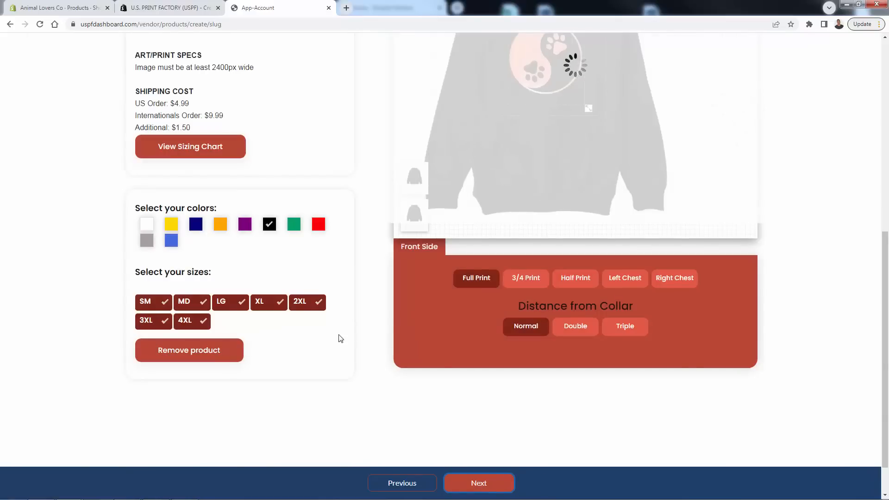
pyautogui.scroll(6, 341, 338)
pyautogui.scroll(-2, 338, 338)
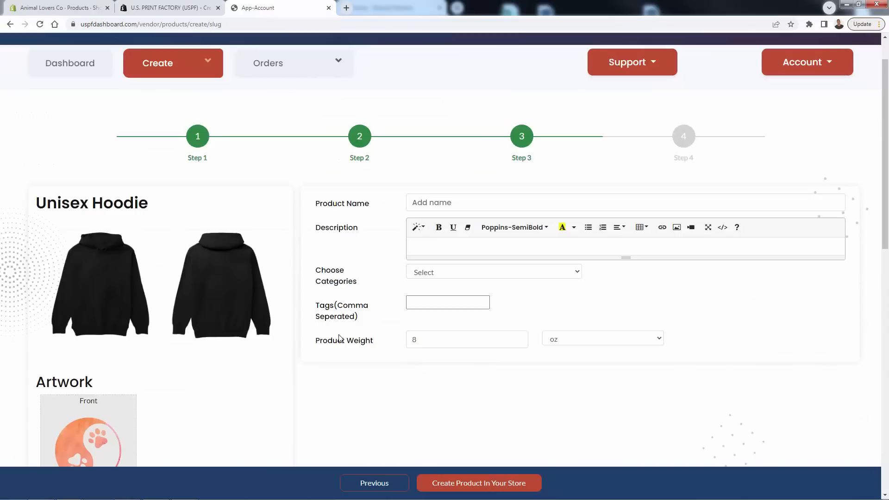
# - Enlarge the product's Description editor and place the text cursor in it
pyautogui.moveTo(629, 208); pyautogui.dragTo(626, 379)
pyautogui.click(537, 265)
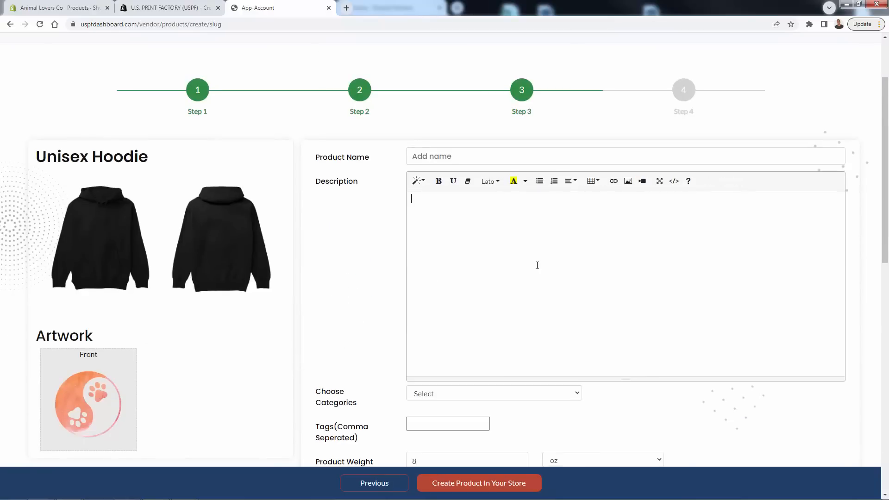
pyautogui.scroll(-2, 537, 265)
pyautogui.scroll(2, 537, 265)
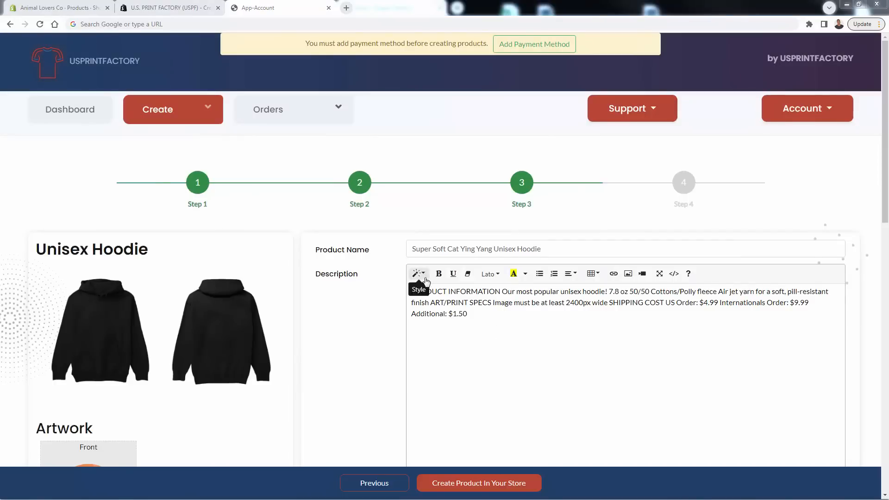
# - Review the product name, description, category, tags and weight entered for the hoodie
pyautogui.tripleClick(485, 249)
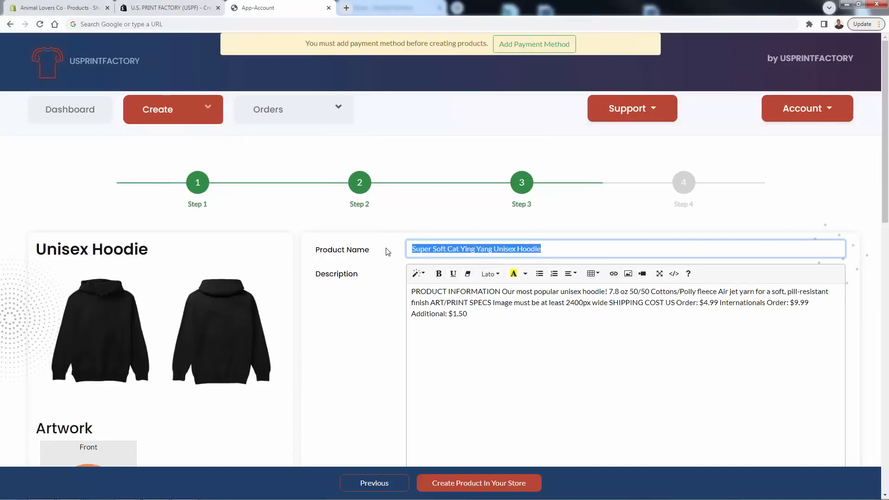
pyautogui.click(388, 252)
pyautogui.scroll(-3, 388, 252)
pyautogui.scroll(-2, 388, 252)
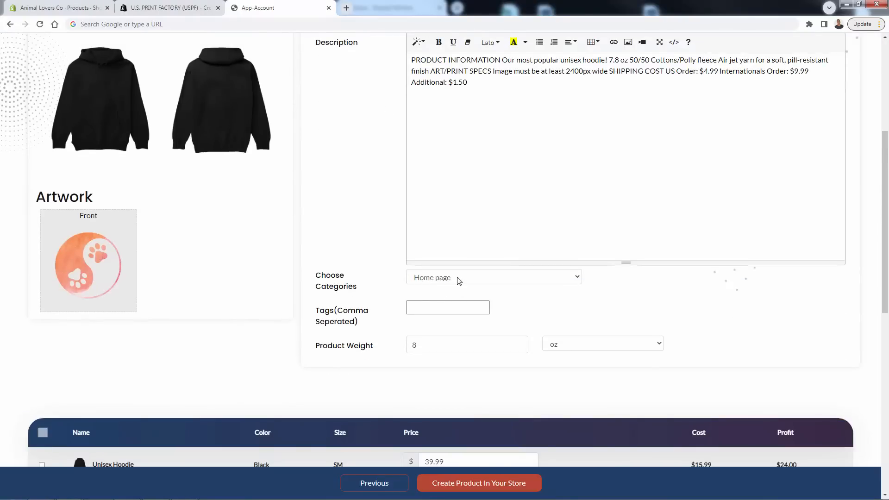
pyautogui.scroll(-1, 459, 280)
pyautogui.scroll(-3, 461, 257)
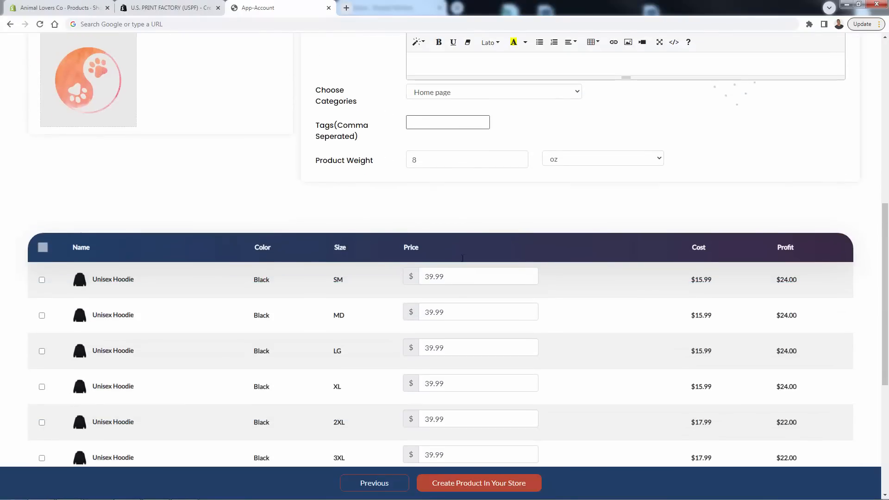
# - Examine the price, cost and profit of each hoodie size in the variant table
pyautogui.scroll(-3, 462, 259)
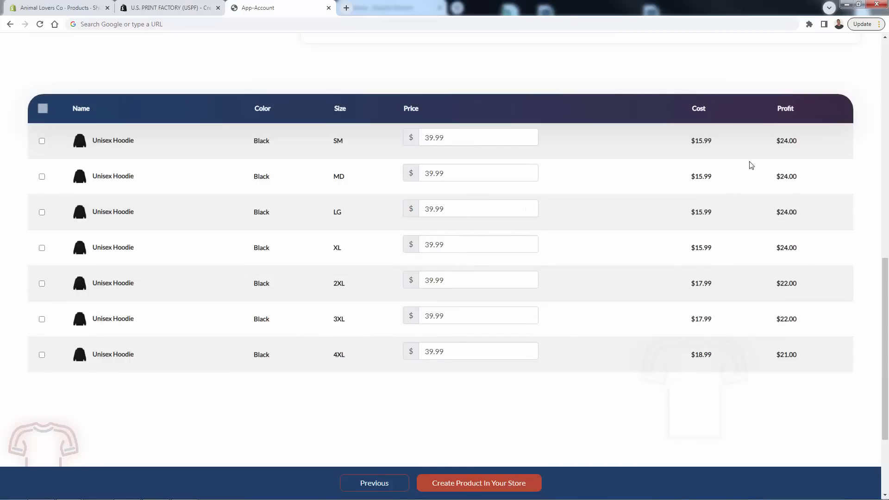
pyautogui.moveTo(775, 141); pyautogui.dragTo(801, 144)
pyautogui.moveTo(775, 176); pyautogui.dragTo(806, 176)
pyautogui.moveTo(775, 212)
pyautogui.mouseDown()
pyautogui.moveTo(803, 211)
pyautogui.moveTo(776, 212)
pyautogui.mouseUp()
pyautogui.moveTo(774, 250); pyautogui.dragTo(813, 251)
pyautogui.click(814, 252)
pyautogui.scroll(-1, 718, 301)
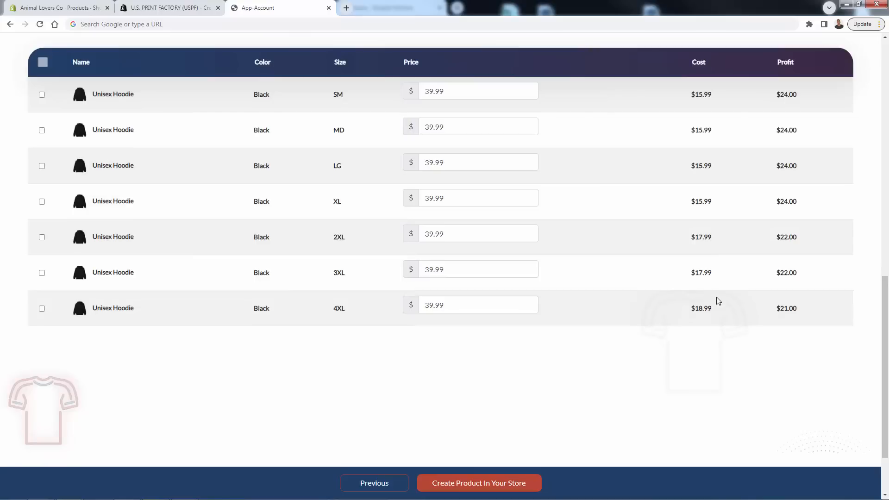
# - Make the passage "UCT INFORMATION Our mos" in the first line of the product description bold
pyautogui.scroll(10, 716, 297)
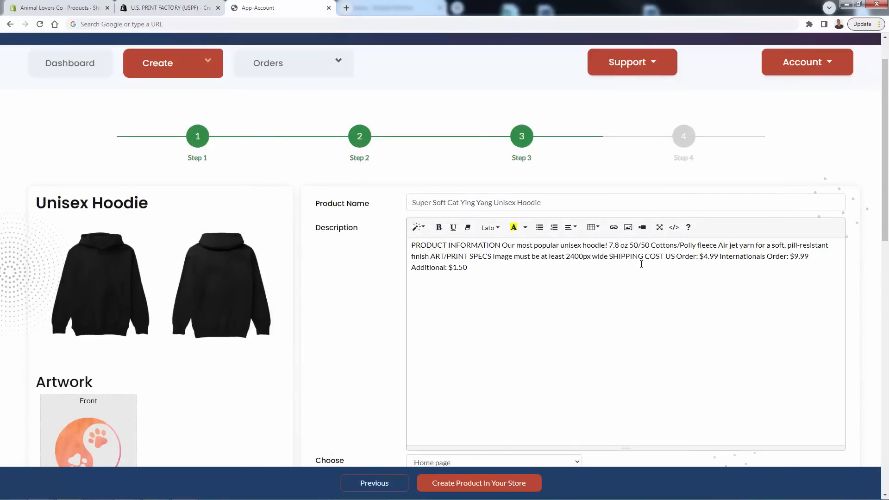
pyautogui.scroll(1, 641, 264)
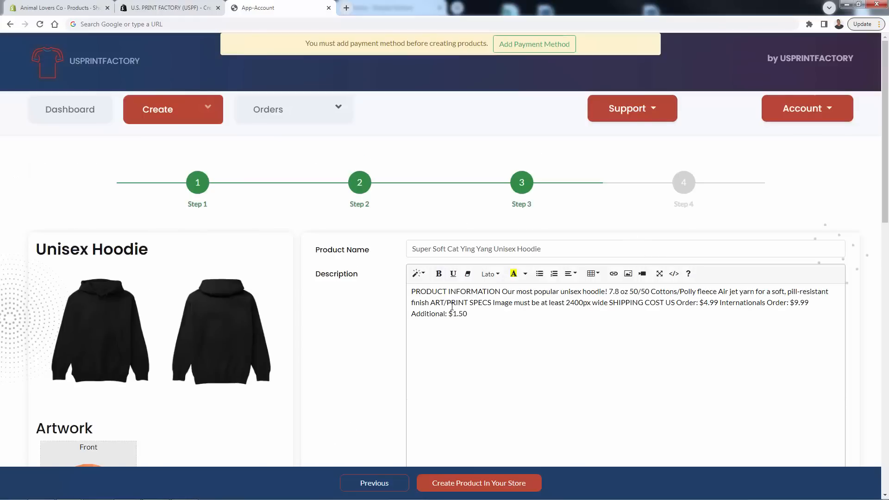
pyautogui.scroll(-1, 434, 295)
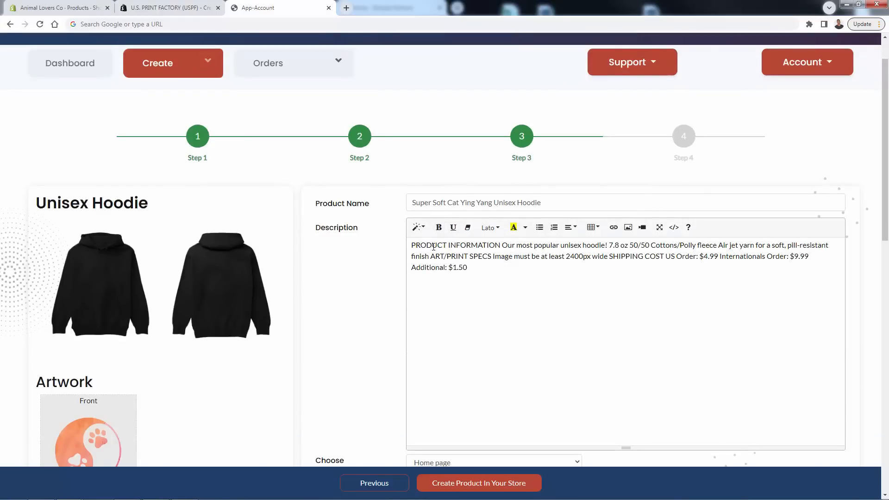
pyautogui.moveTo(431, 246); pyautogui.dragTo(529, 246)
pyautogui.click(438, 226)
# - Create the hoodie product in the connected Shopify store
pyautogui.scroll(-4, 380, 299)
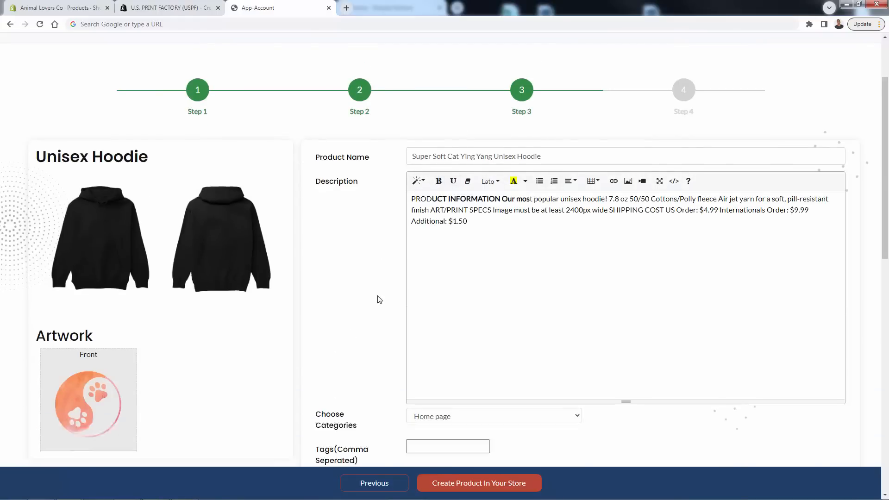
pyautogui.scroll(-8, 380, 299)
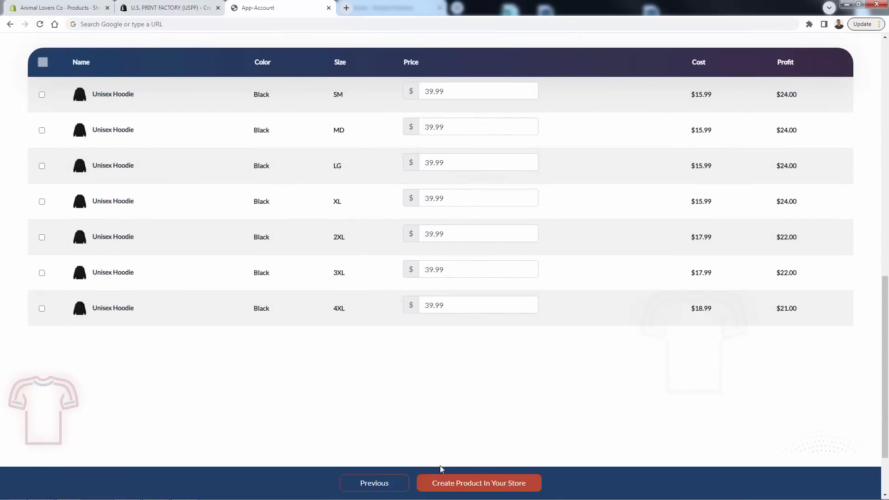
pyautogui.click(460, 484)
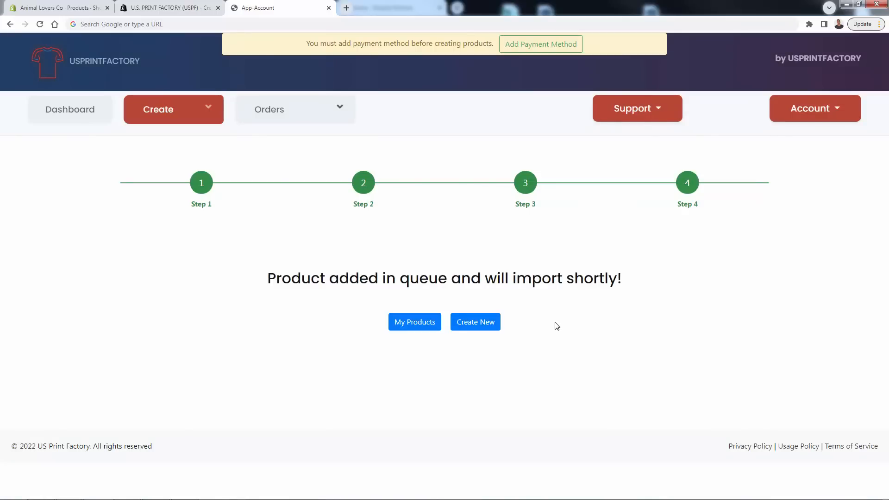
pyautogui.tripleClick(385, 268)
pyautogui.click(360, 280)
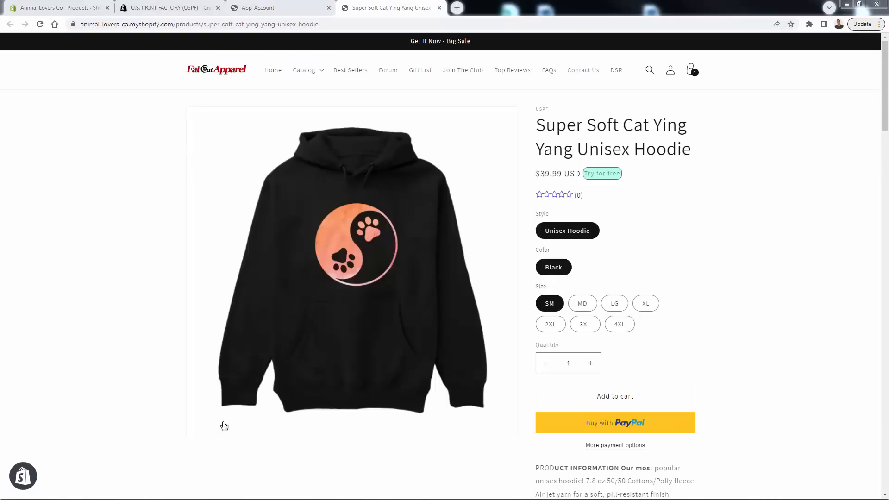
# - Examine the title and description of the published hoodie on its Shopify store page
pyautogui.moveTo(556, 124); pyautogui.dragTo(686, 142)
pyautogui.click(686, 143)
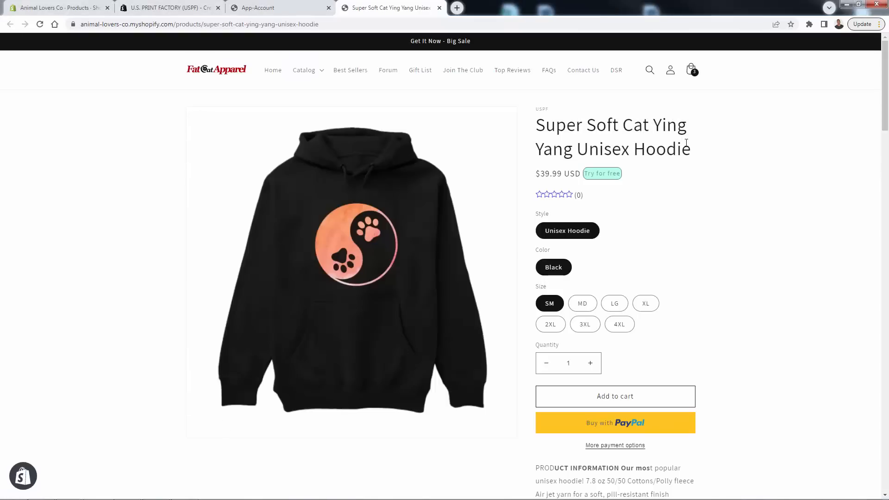
pyautogui.scroll(-3, 689, 162)
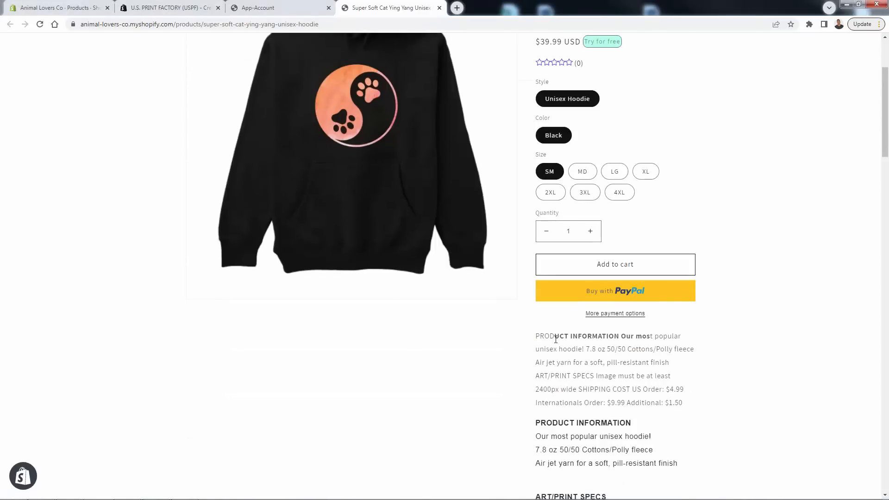
pyautogui.moveTo(556, 340); pyautogui.dragTo(637, 344)
pyautogui.click(637, 344)
pyautogui.scroll(3, 637, 344)
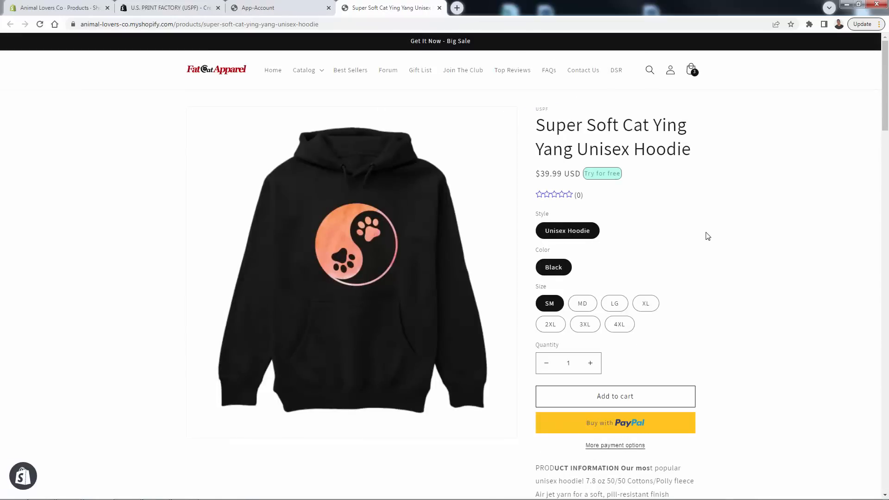
# - Switch the hoodie's size through MD and LG to XL on the store page and check its price
pyautogui.click(585, 304)
pyautogui.scroll(-1, 587, 308)
pyautogui.click(611, 238)
pyautogui.click(645, 237)
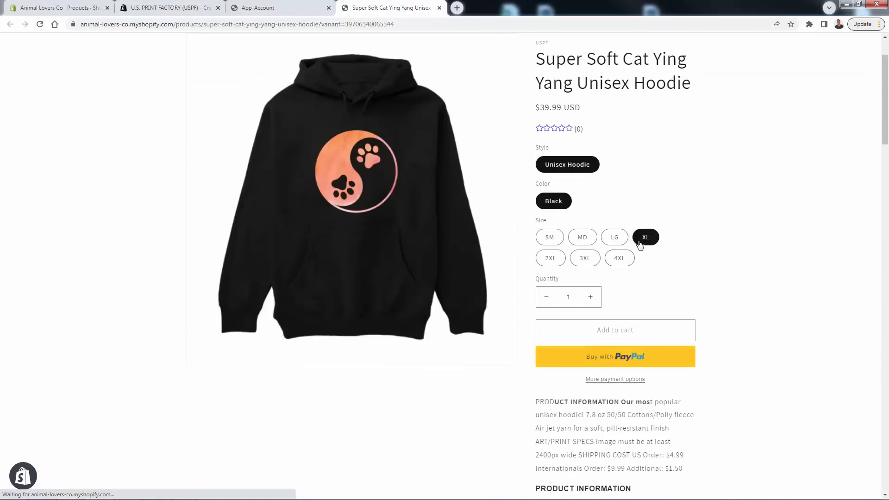
pyautogui.moveTo(549, 107); pyautogui.dragTo(570, 107)
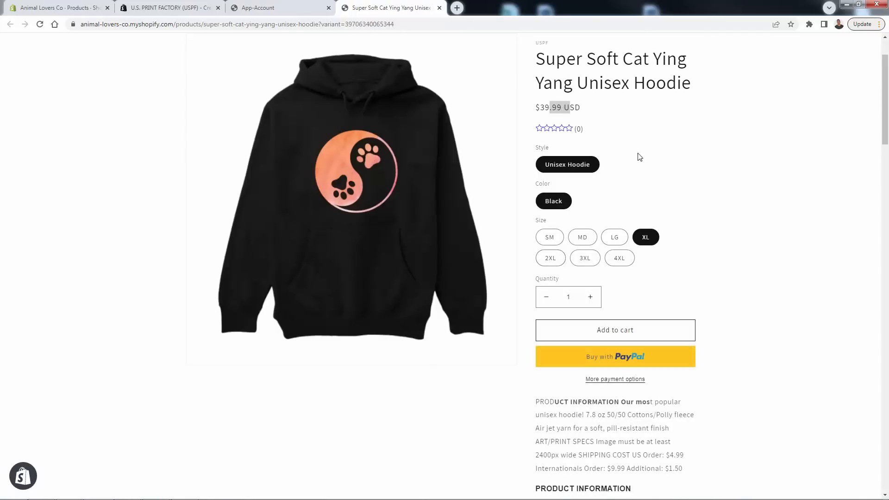
# - Add the black XL hoodie to the cart and dismiss the cart notification
pyautogui.scroll(1, 646, 194)
pyautogui.click(620, 373)
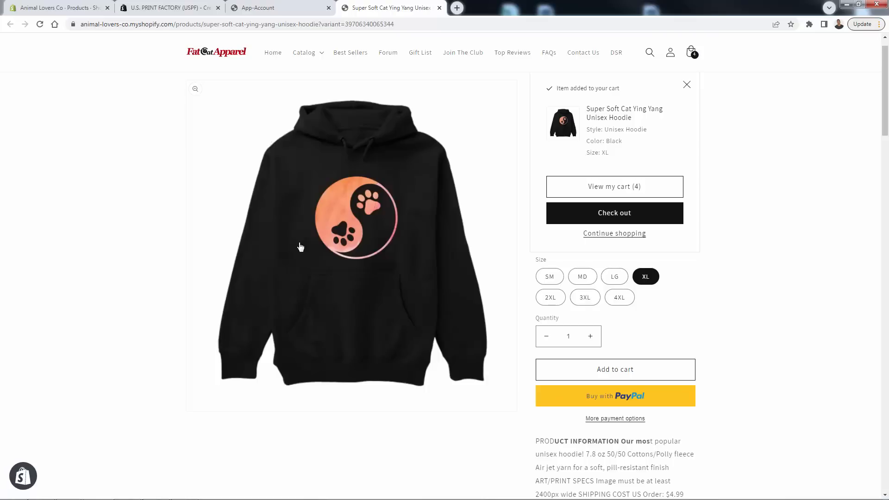
pyautogui.click(739, 287)
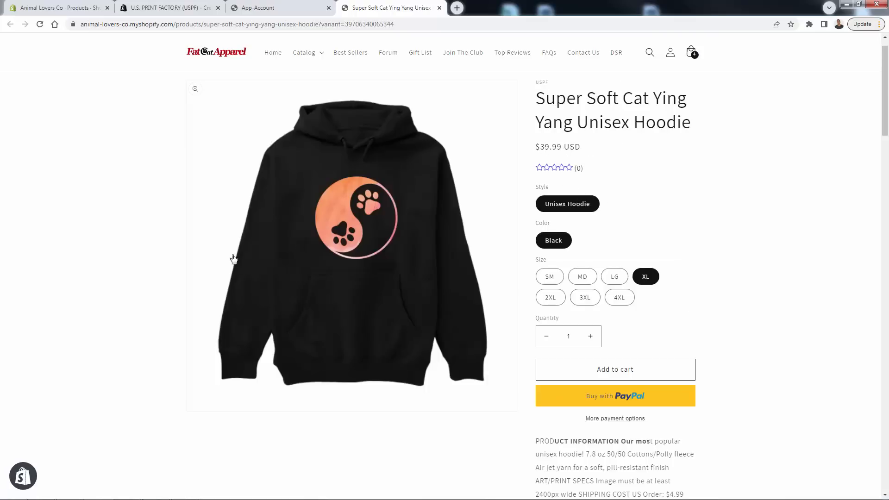